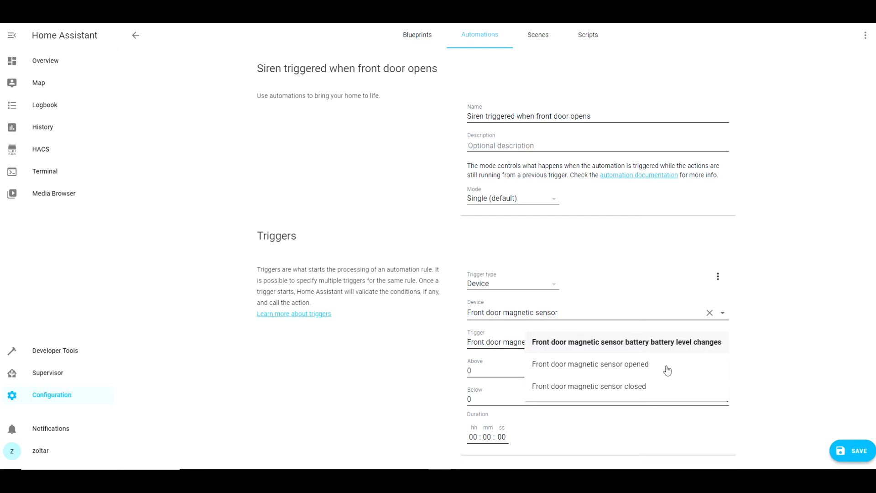
Step: Set the trigger to the front door magnetic sensor being opened
{"action": "left_click", "coordinate": [592, 370]}
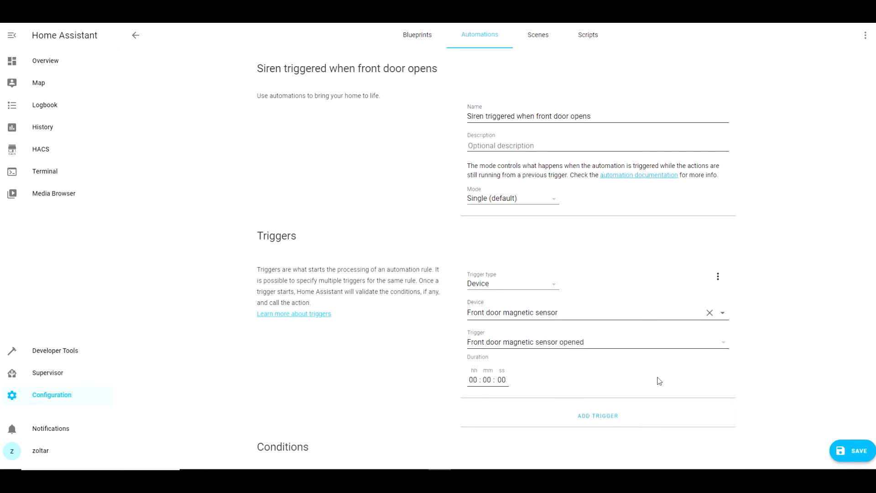
{"action": "scroll", "coordinate": [520, 380], "scroll_direction": "down", "scroll_amount": 1}
{"action": "scroll", "coordinate": [519, 381], "scroll_direction": "down", "scroll_amount": 2}
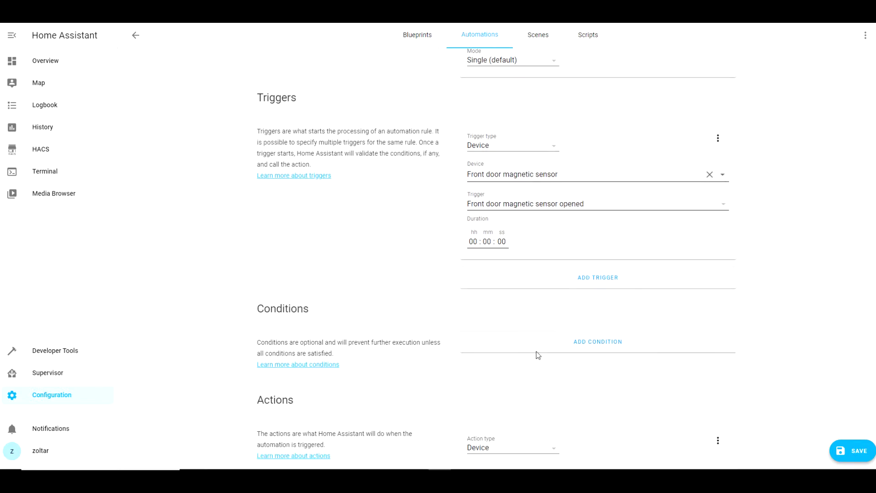
Step: Add a device condition requiring the SM-G965F phone to be home
{"action": "left_click", "coordinate": [598, 343]}
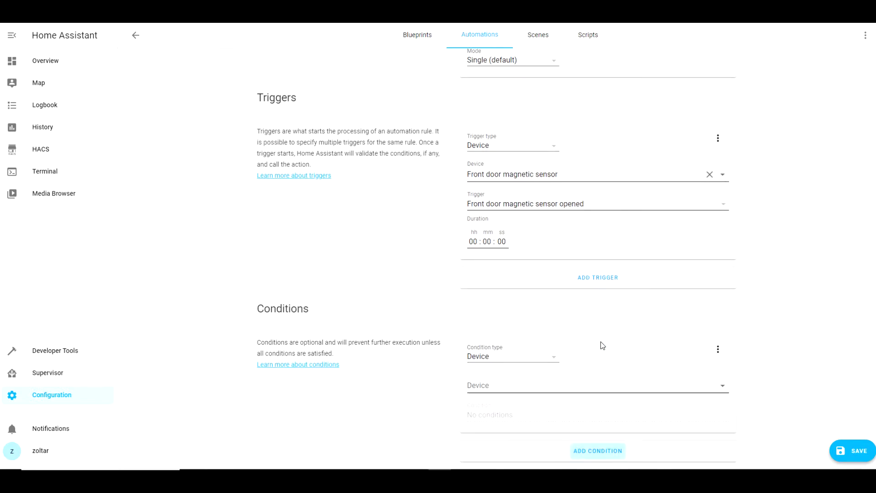
{"action": "left_click", "coordinate": [511, 385]}
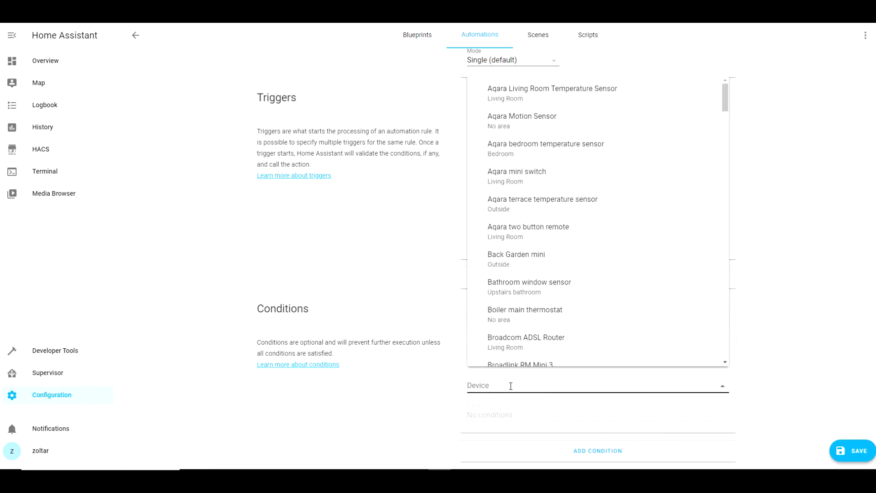
{"action": "type", "text": "sm"}
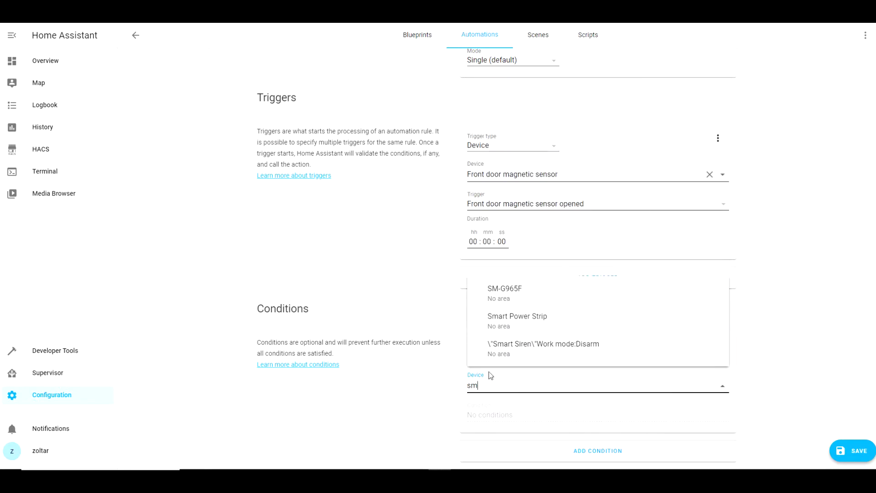
{"action": "left_click", "coordinate": [500, 294]}
{"action": "scroll", "coordinate": [623, 397], "scroll_direction": "down", "scroll_amount": 1}
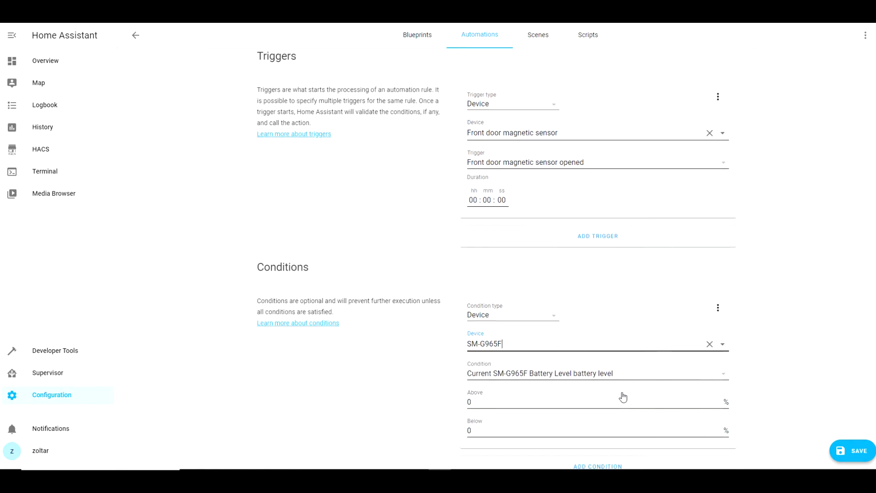
{"action": "left_click", "coordinate": [643, 377]}
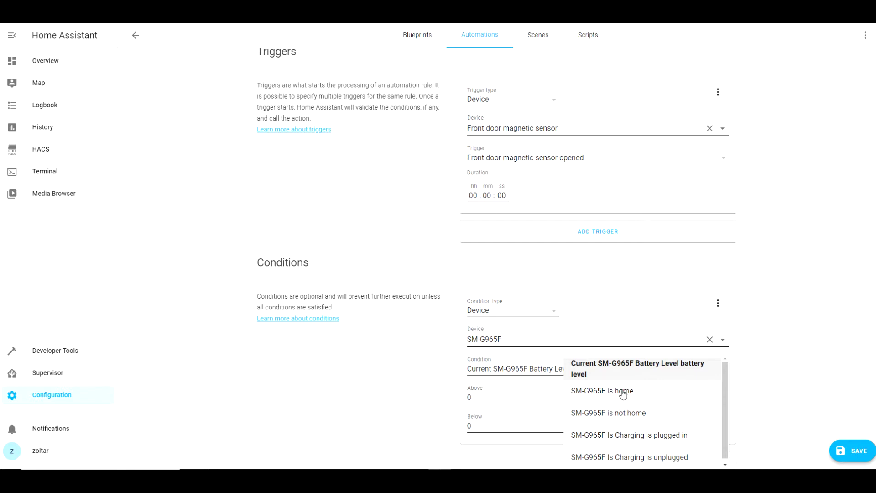
{"action": "left_click", "coordinate": [622, 392]}
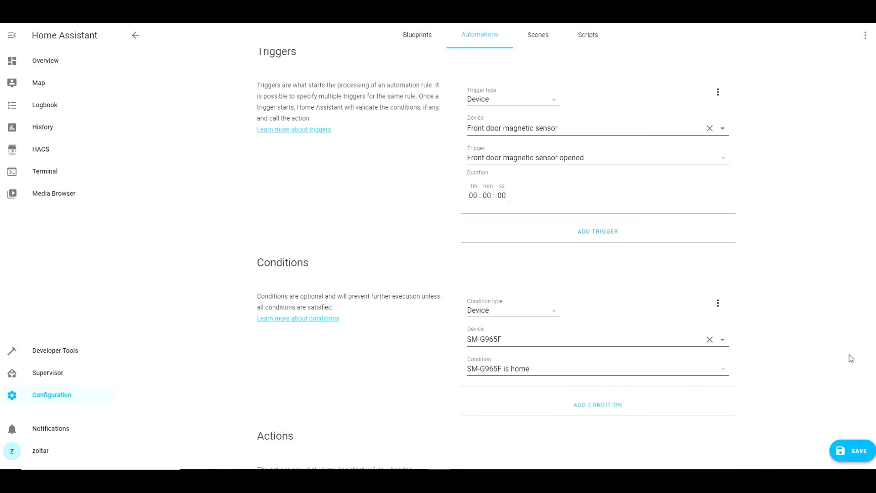
{"action": "scroll", "coordinate": [850, 357], "scroll_direction": "down", "scroll_amount": 1}
{"action": "scroll", "coordinate": [851, 358], "scroll_direction": "down", "scroll_amount": 2}
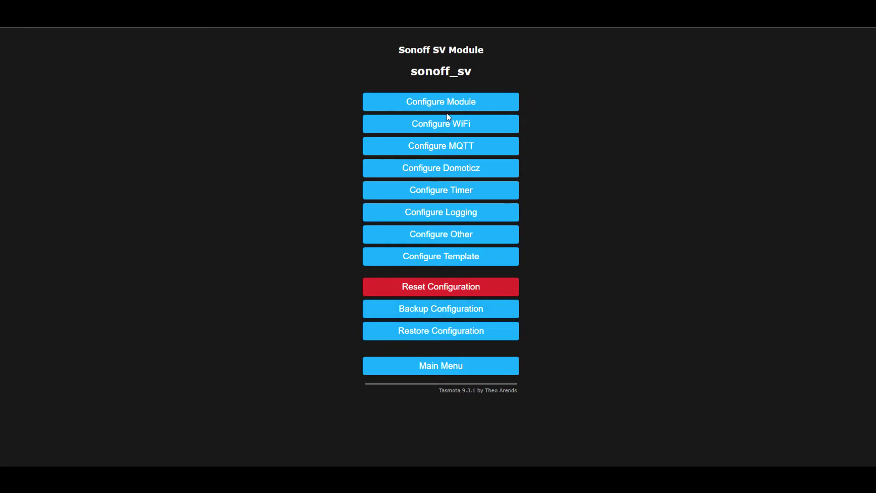
Step: Save the Tasmota MQTT settings with host 192.168.1.137, port 1883 and topic SONOFFSV
{"action": "left_click", "coordinate": [439, 147]}
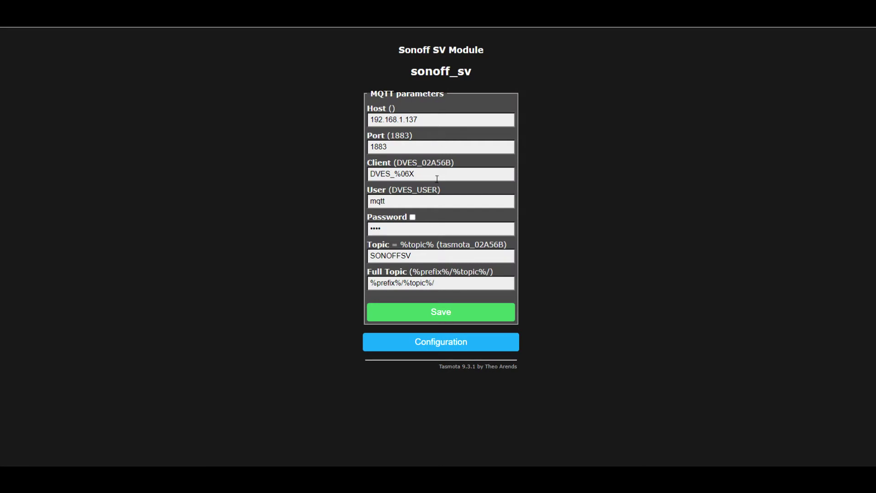
{"action": "left_click", "coordinate": [443, 314]}
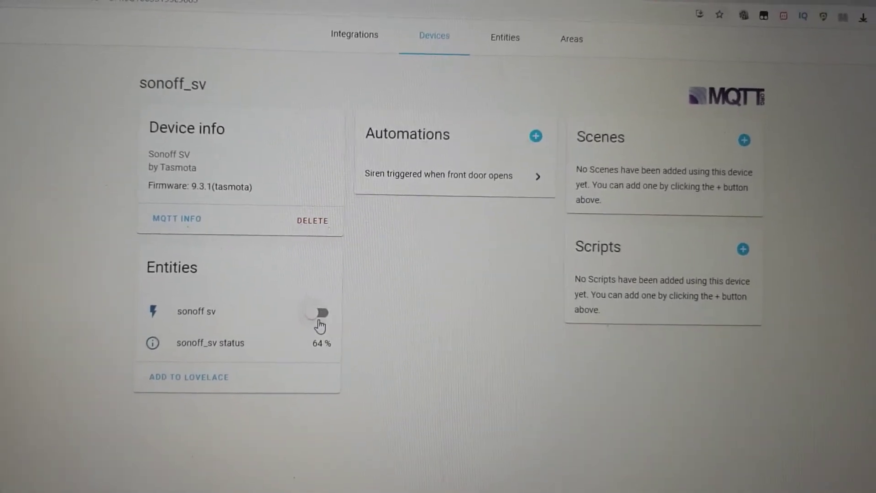
Step: Switch sonoff sv on and off twice, then go to the Configuration page
{"action": "left_click", "coordinate": [319, 314]}
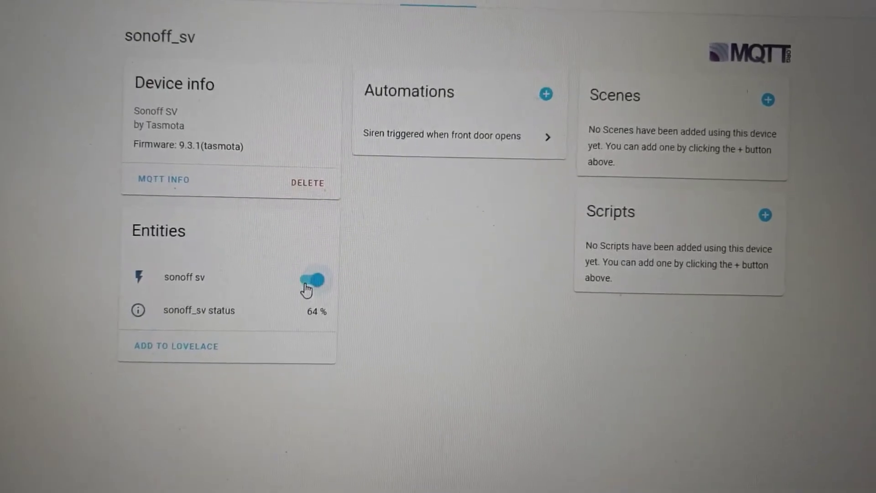
{"action": "left_click", "coordinate": [306, 285]}
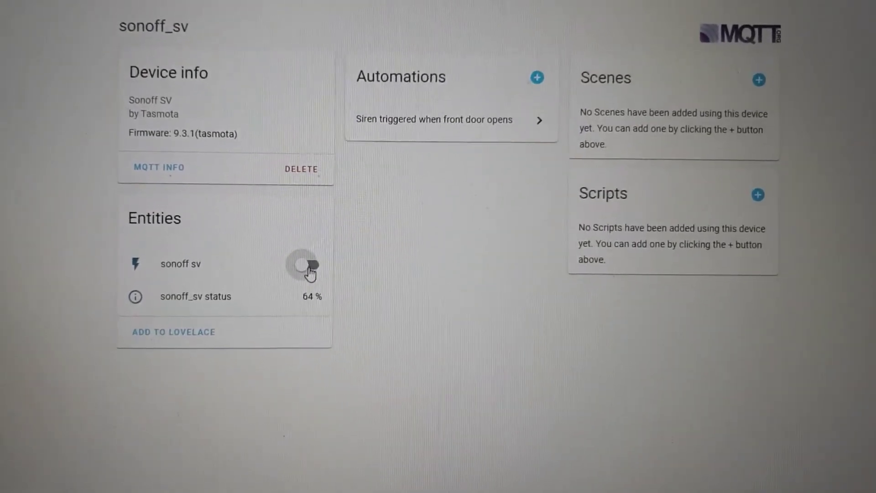
{"action": "left_click", "coordinate": [310, 271]}
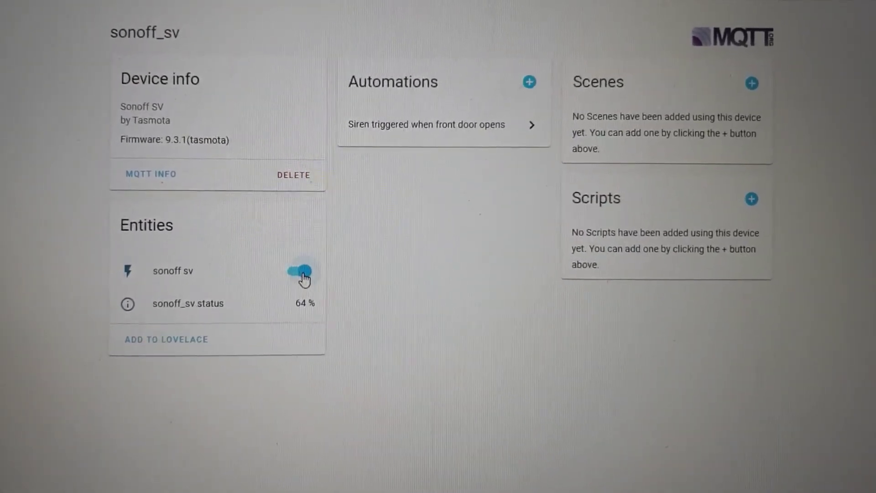
{"action": "left_click", "coordinate": [303, 273]}
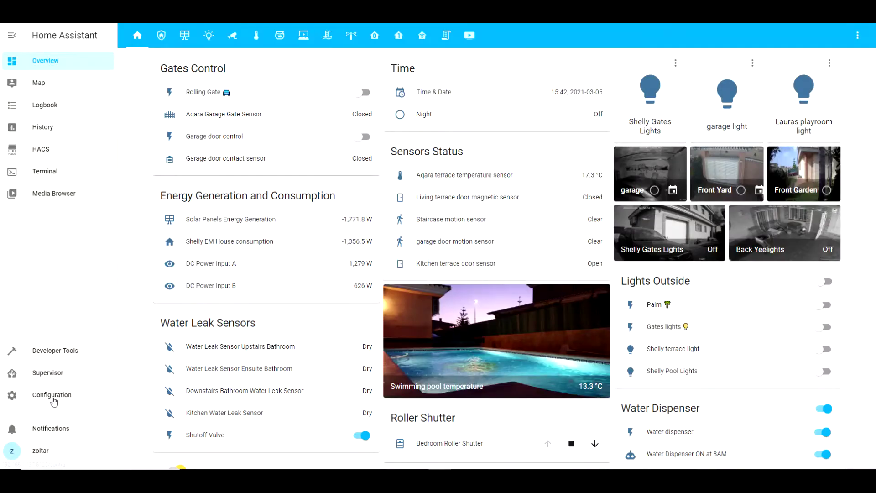
{"action": "left_click", "coordinate": [54, 396]}
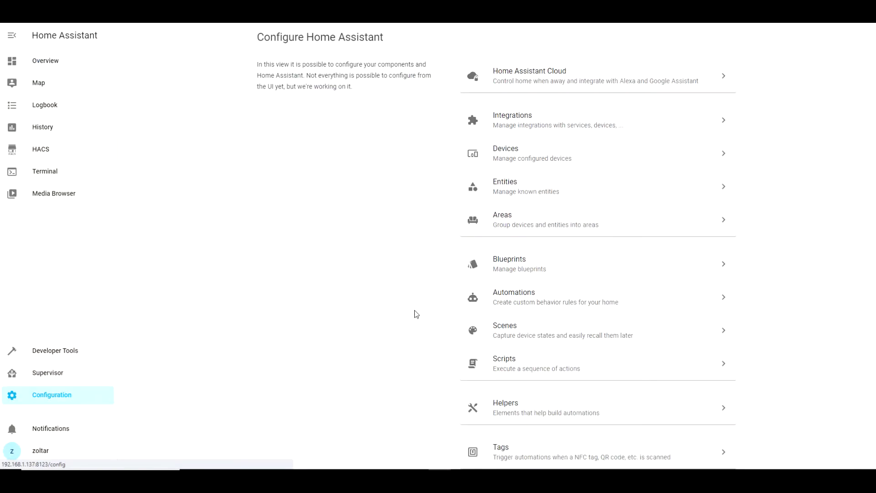
Step: Create an empty automation named 'Siren triggered when front door open'
{"action": "left_click", "coordinate": [493, 299]}
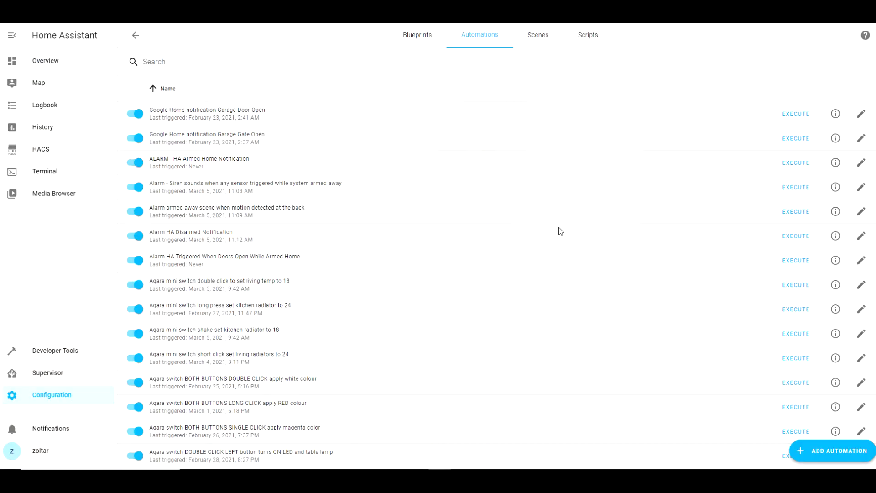
{"action": "left_click", "coordinate": [839, 452]}
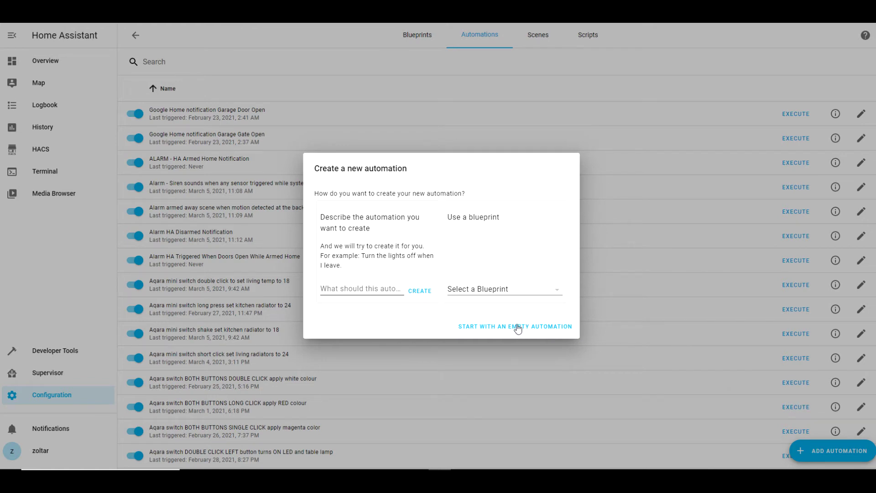
{"action": "left_click", "coordinate": [517, 327]}
{"action": "left_click_drag", "start_coordinate": [538, 113], "coordinate": [461, 118]}
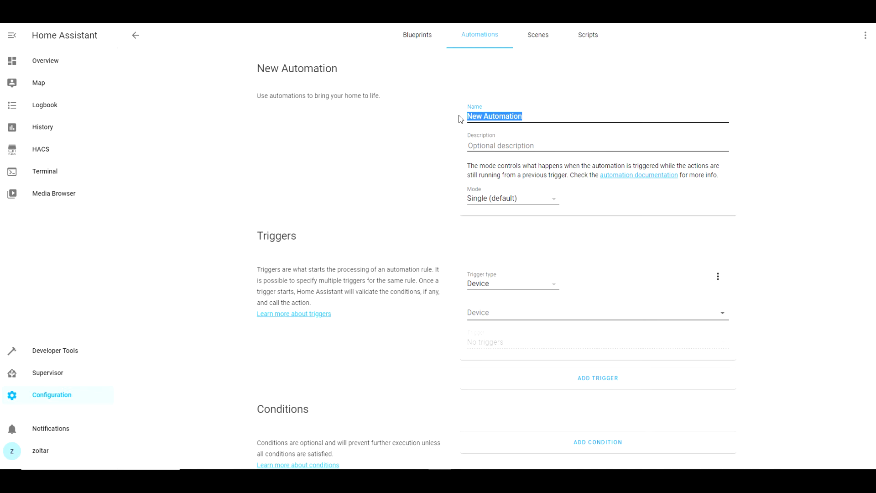
{"action": "type", "text": "Siren"}
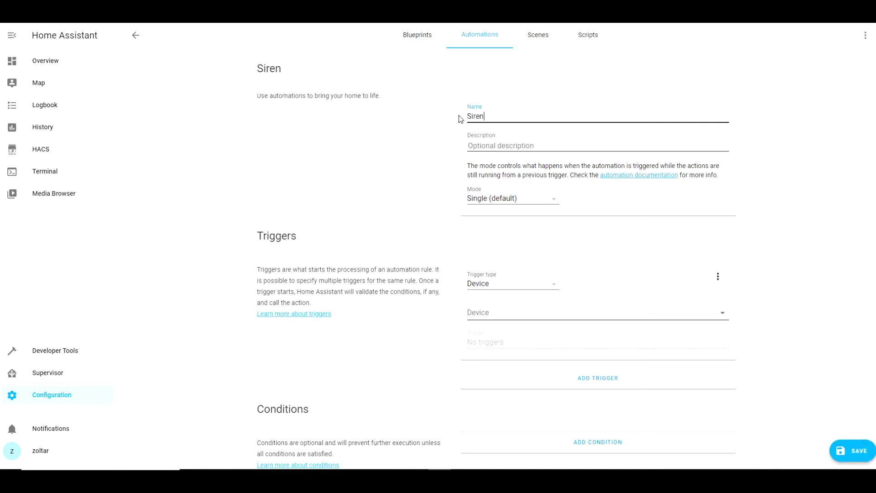
{"action": "type", "text": " triggered when front door opens"}
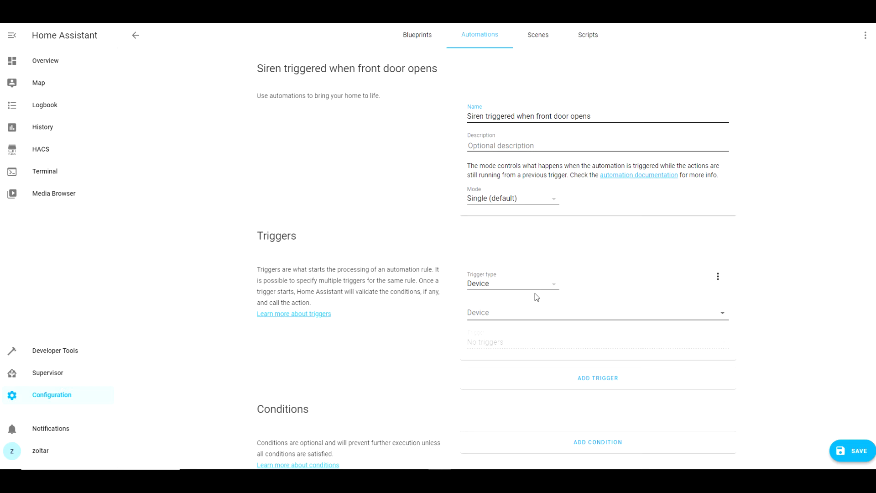
Step: Set the trigger to the Front door magnetic sensor reporting opened
{"action": "left_click", "coordinate": [519, 314]}
{"action": "type", "text": "fron"}
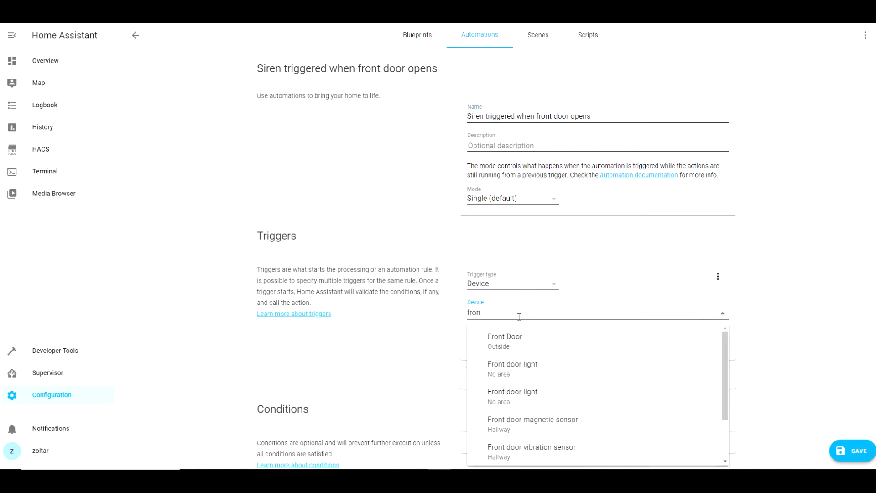
{"action": "left_click", "coordinate": [559, 430]}
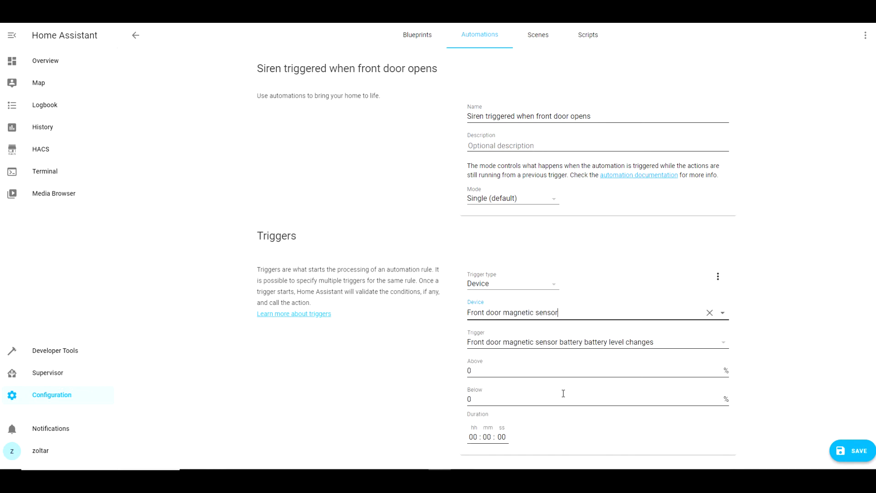
{"action": "left_click", "coordinate": [676, 345]}
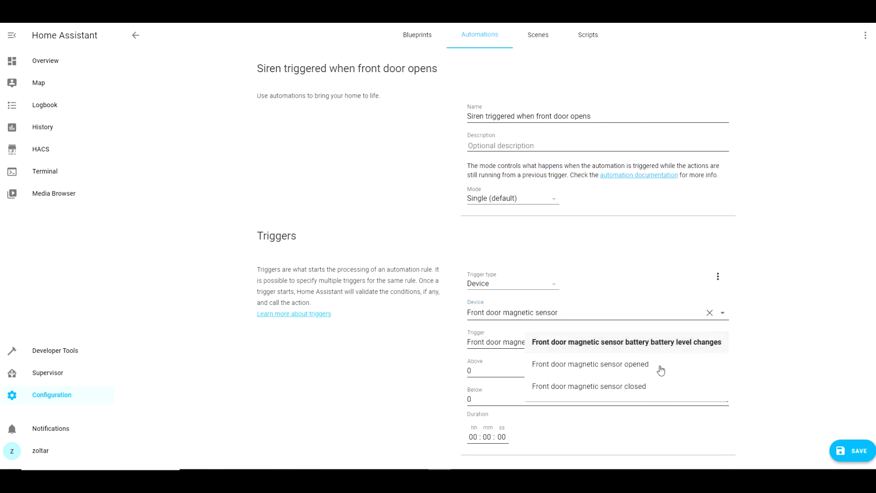
{"action": "left_click", "coordinate": [591, 371]}
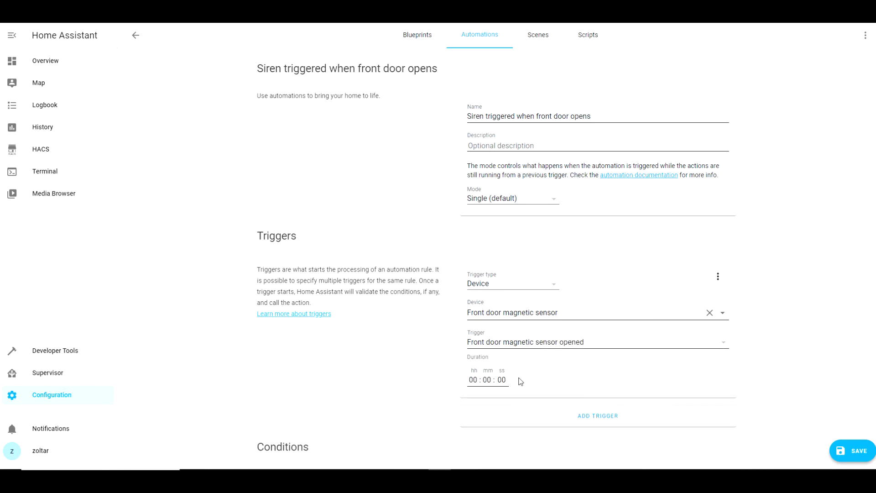
{"action": "scroll", "coordinate": [520, 381], "scroll_direction": "down", "scroll_amount": 3}
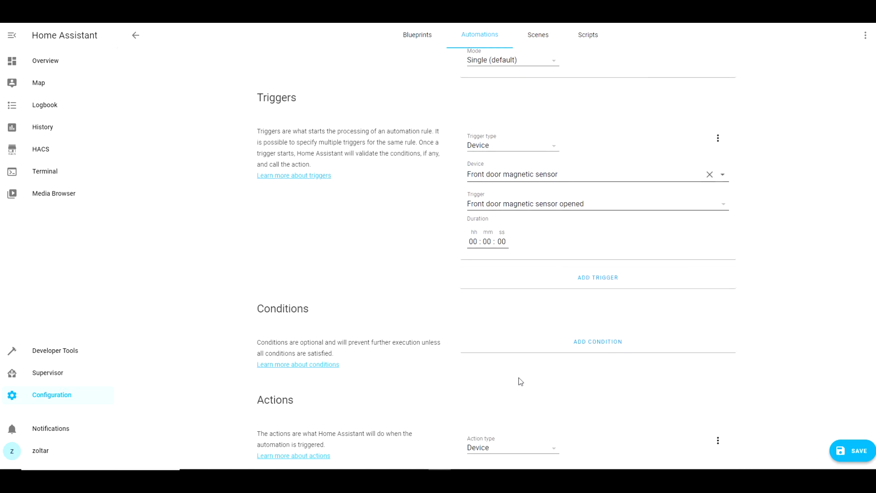
Step: Add a device condition 'SM-G965F is home'
{"action": "left_click", "coordinate": [596, 342]}
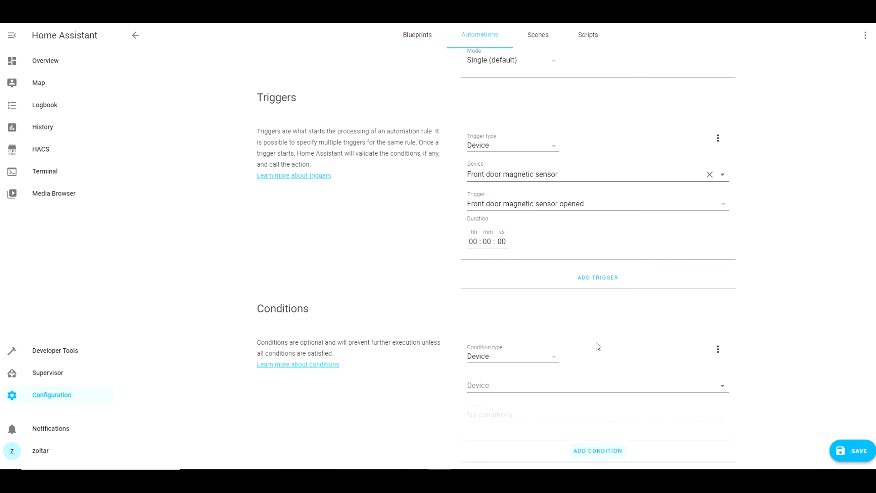
{"action": "left_click", "coordinate": [512, 386]}
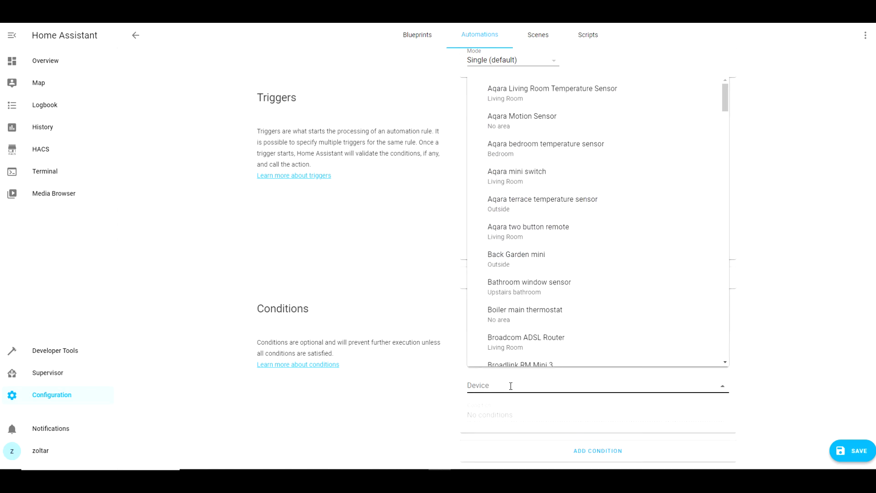
{"action": "type", "text": "sm"}
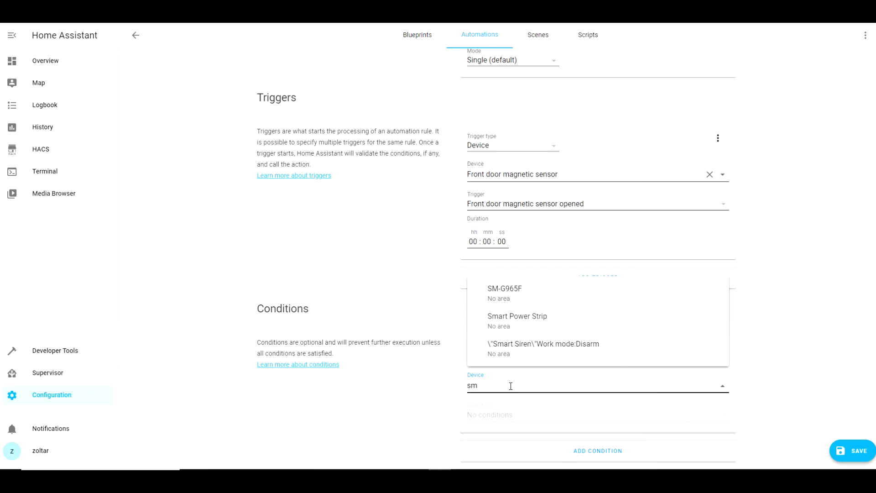
{"action": "left_click", "coordinate": [496, 297]}
{"action": "scroll", "coordinate": [639, 387], "scroll_direction": "down", "scroll_amount": 1}
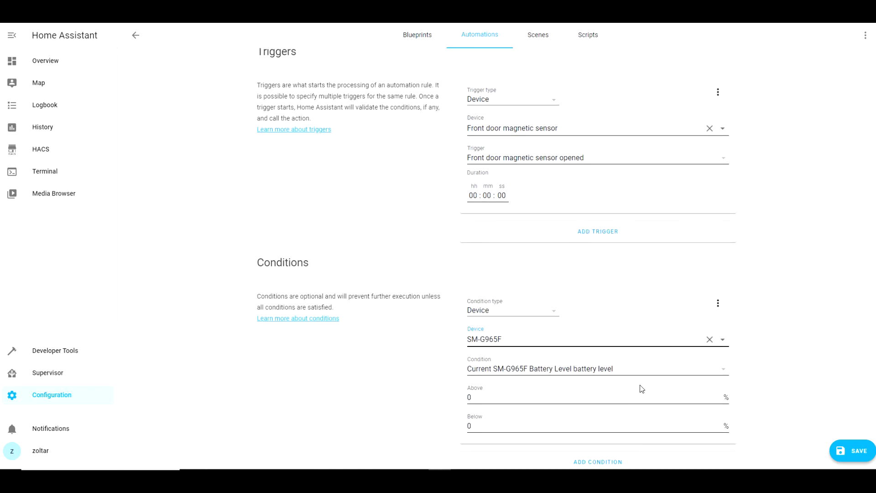
{"action": "left_click", "coordinate": [643, 370]}
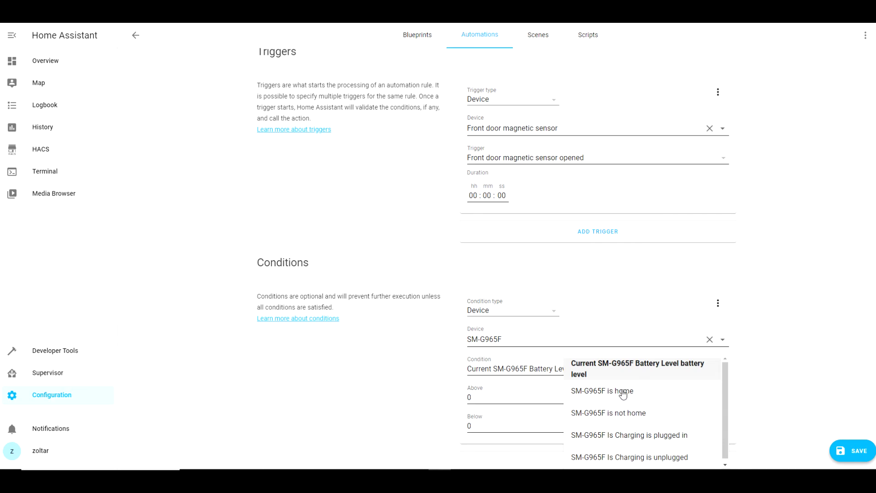
{"action": "left_click", "coordinate": [623, 392]}
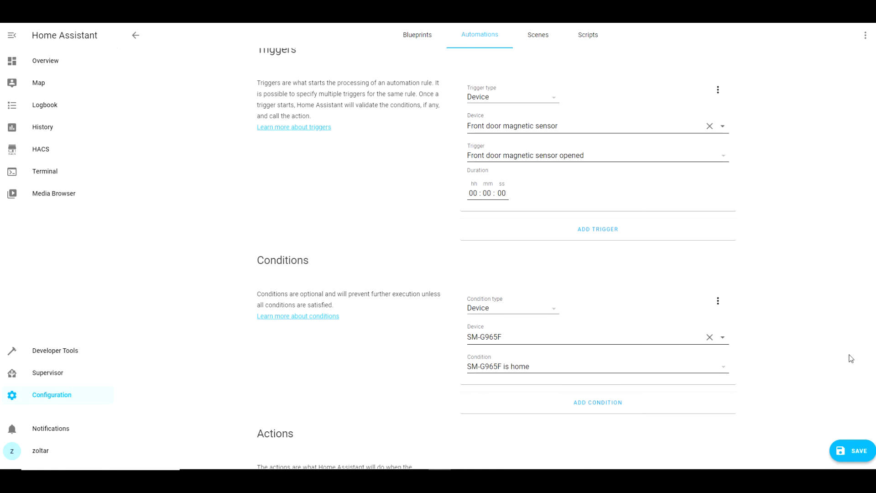
{"action": "scroll", "coordinate": [849, 359], "scroll_direction": "down", "scroll_amount": 3}
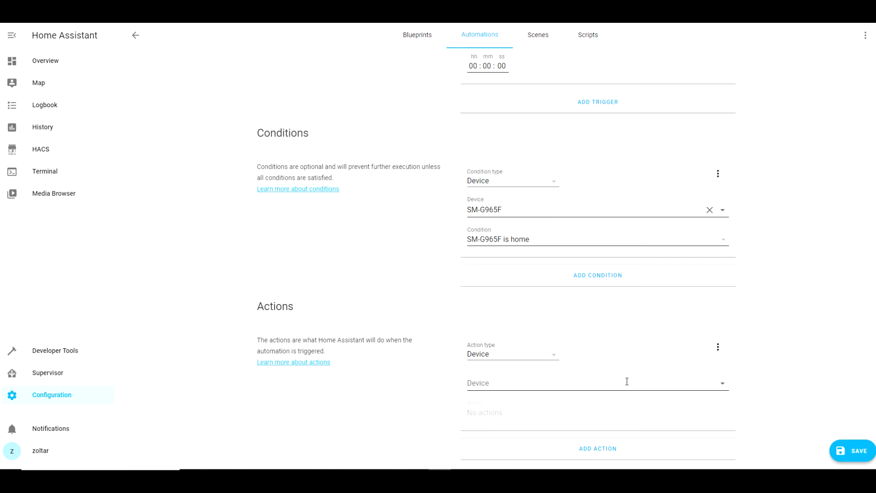
Step: Make the first action 'Turn on sonoff sv' and add a second blank action
{"action": "left_click", "coordinate": [533, 385]}
{"action": "type", "text": "sono"}
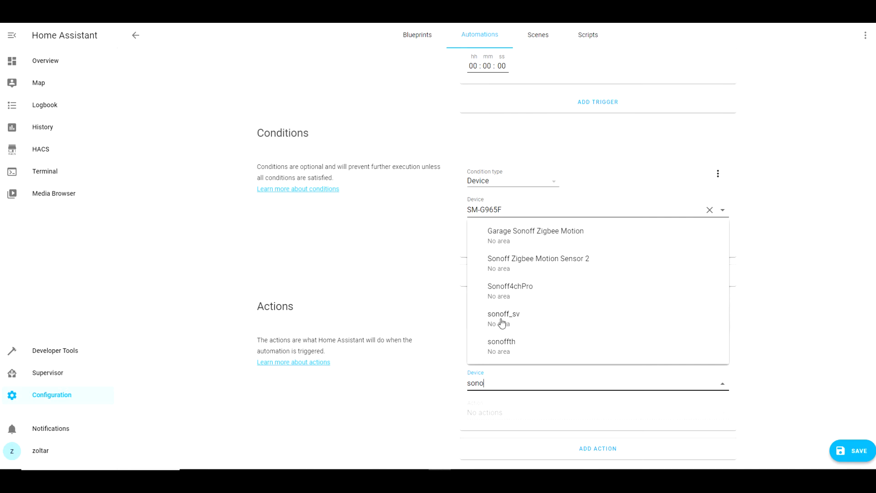
{"action": "left_click", "coordinate": [526, 321]}
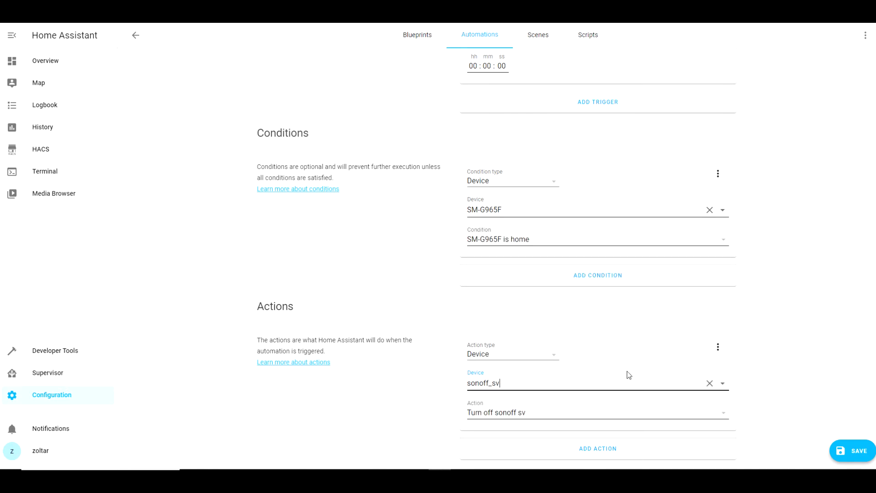
{"action": "left_click", "coordinate": [566, 415]}
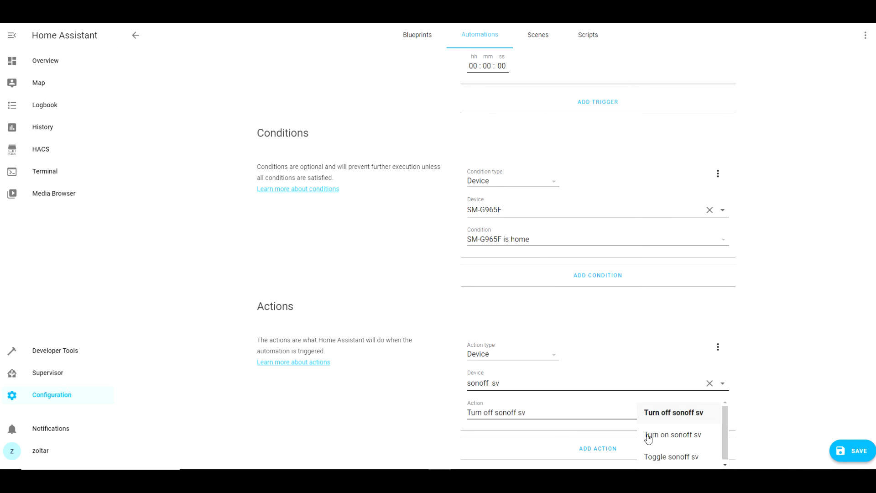
{"action": "left_click", "coordinate": [690, 435]}
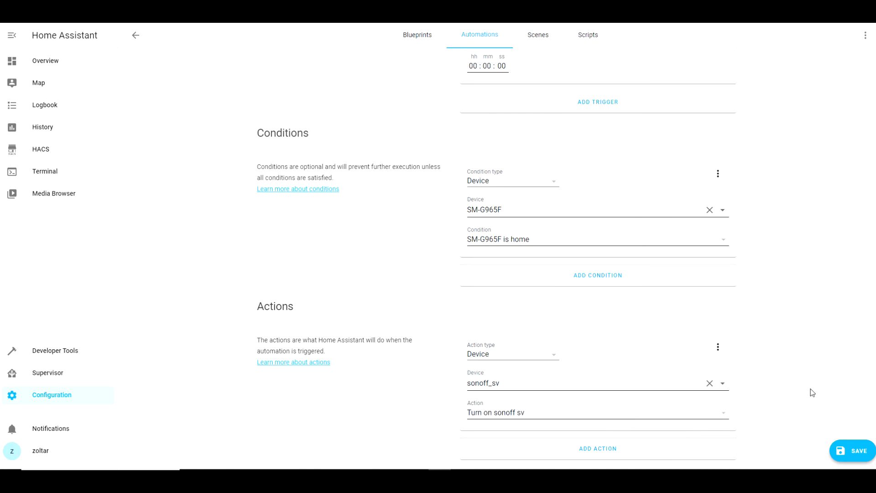
{"action": "left_click", "coordinate": [597, 449]}
Step: Make the second action a Delay of 05 seconds
{"action": "scroll", "coordinate": [746, 385], "scroll_direction": "down", "scroll_amount": 3}
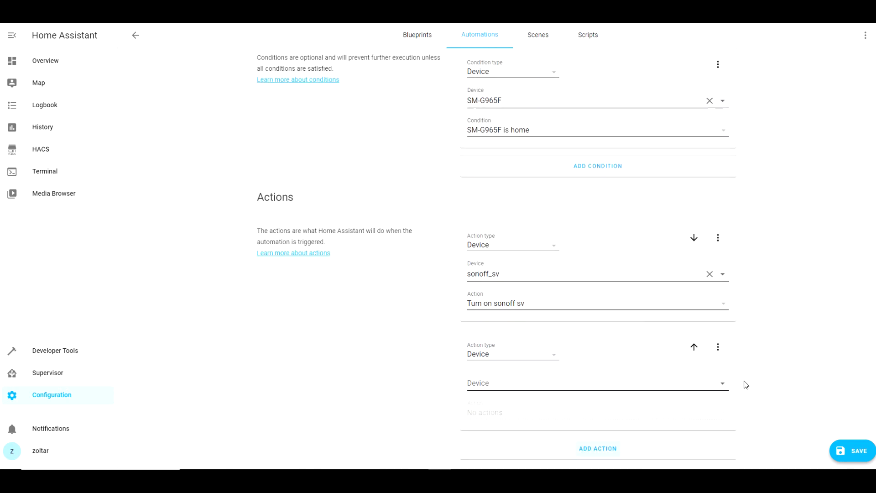
{"action": "left_click", "coordinate": [515, 361]}
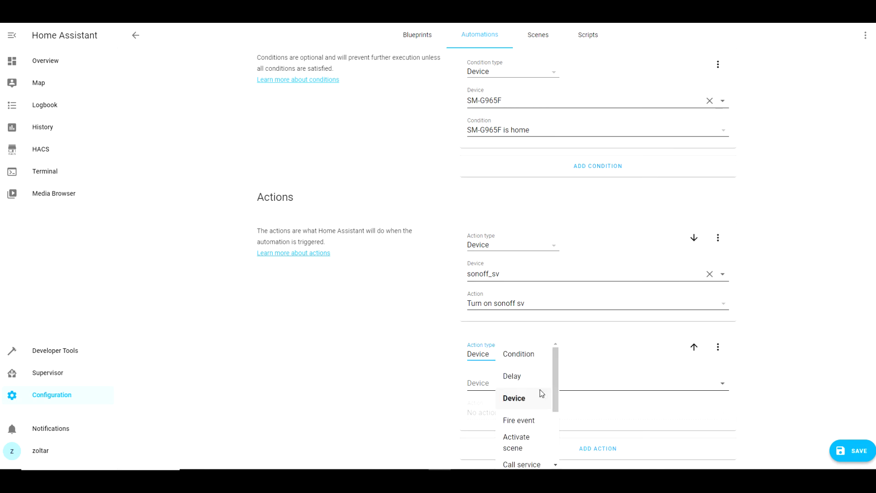
{"action": "scroll", "coordinate": [541, 392], "scroll_direction": "down", "scroll_amount": 2}
{"action": "scroll", "coordinate": [537, 386], "scroll_direction": "up", "scroll_amount": 2}
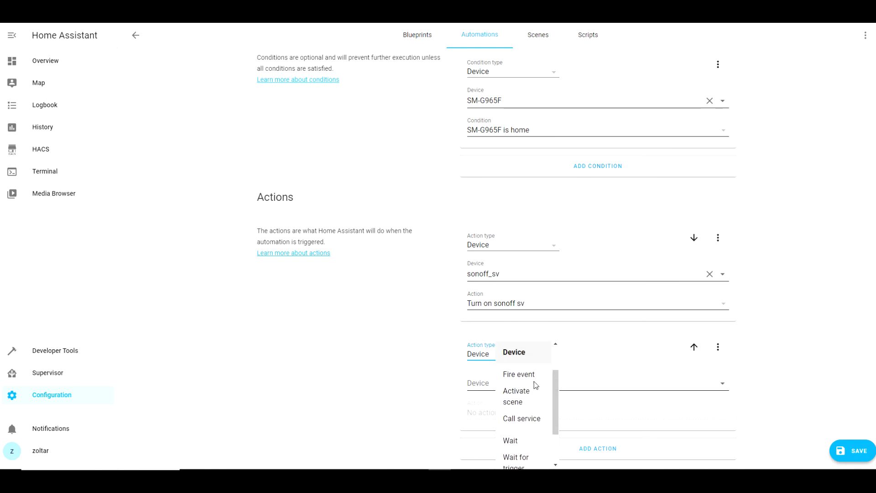
{"action": "scroll", "coordinate": [537, 386], "scroll_direction": "down", "scroll_amount": 2}
{"action": "scroll", "coordinate": [537, 386], "scroll_direction": "down", "scroll_amount": 1}
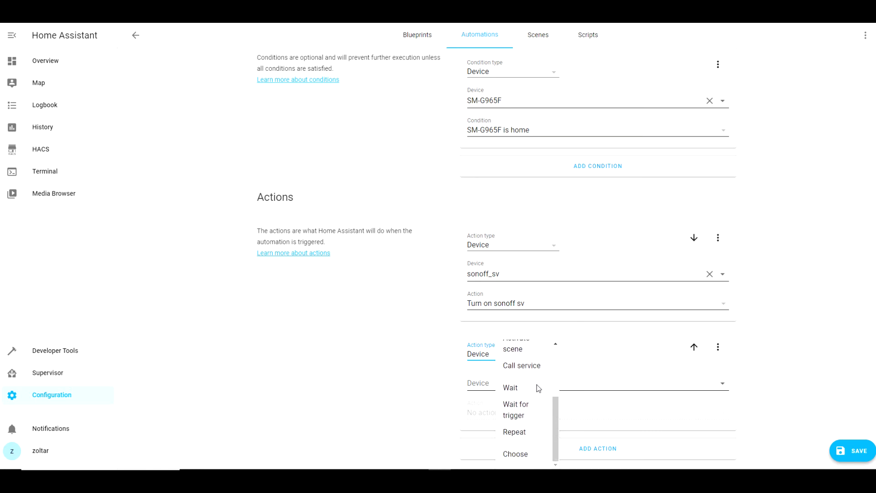
{"action": "scroll", "coordinate": [537, 386], "scroll_direction": "up", "scroll_amount": 2}
{"action": "left_click", "coordinate": [525, 372]}
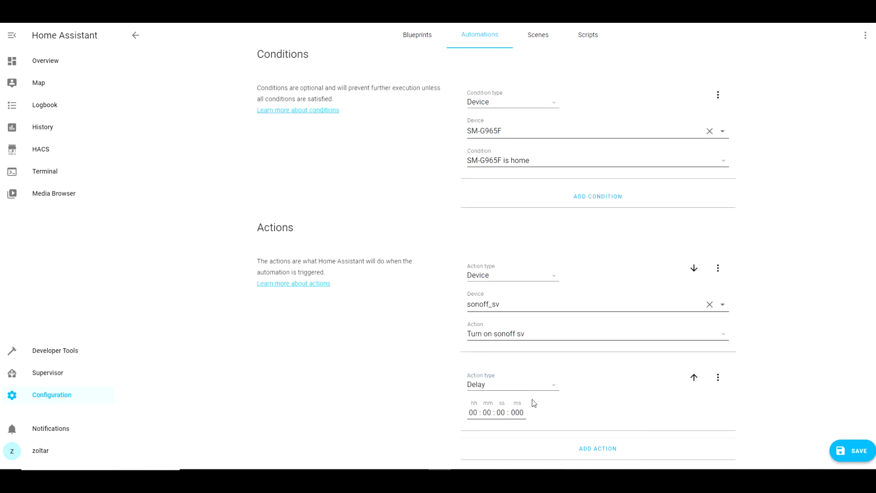
{"action": "left_click", "coordinate": [505, 412]}
{"action": "type", "text": "05"}
Step: Add a third action switching off sonoff_sv, plus a blank fourth action
{"action": "left_click", "coordinate": [598, 448]}
{"action": "scroll", "coordinate": [626, 419], "scroll_direction": "down", "scroll_amount": 2}
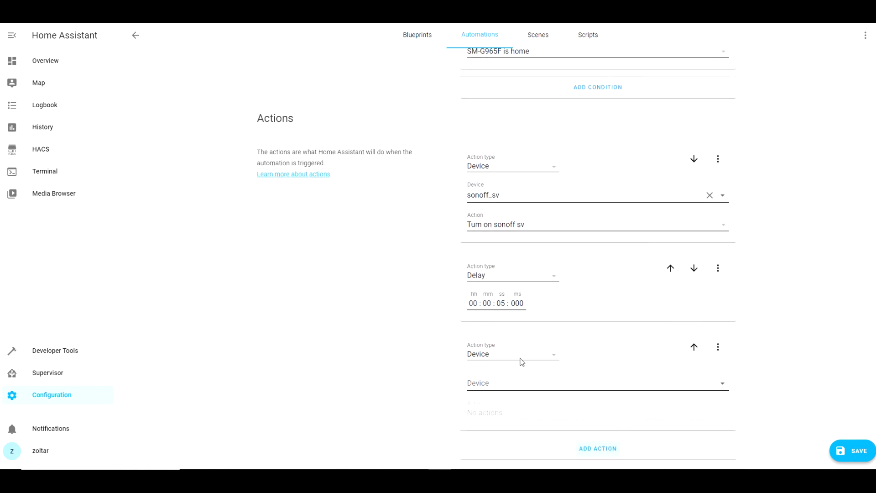
{"action": "left_click", "coordinate": [521, 383]}
{"action": "type", "text": "sono"}
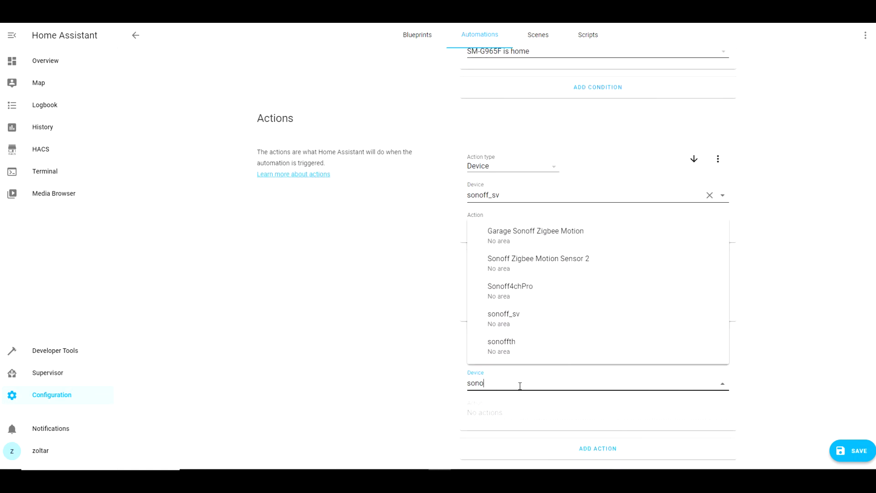
{"action": "left_click", "coordinate": [509, 322]}
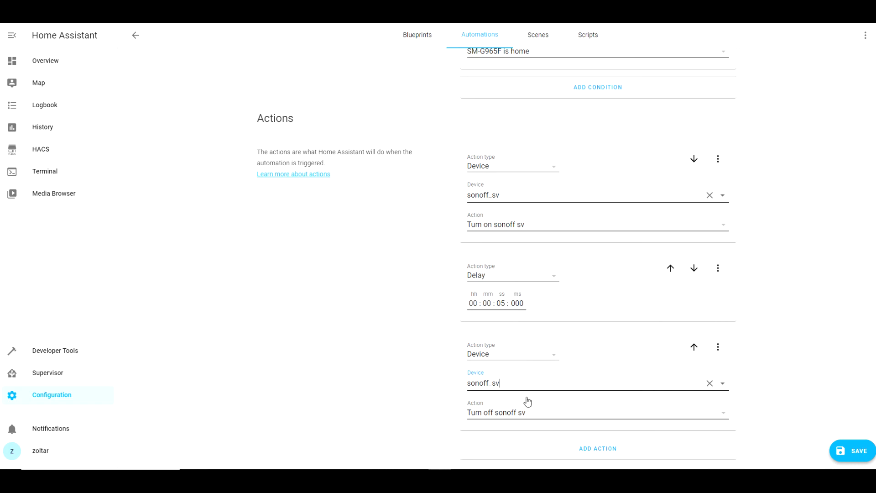
{"action": "left_click", "coordinate": [607, 449]}
Step: Make the fourth action a Call service action using notify.telegram
{"action": "scroll", "coordinate": [590, 351], "scroll_direction": "down", "scroll_amount": 3}
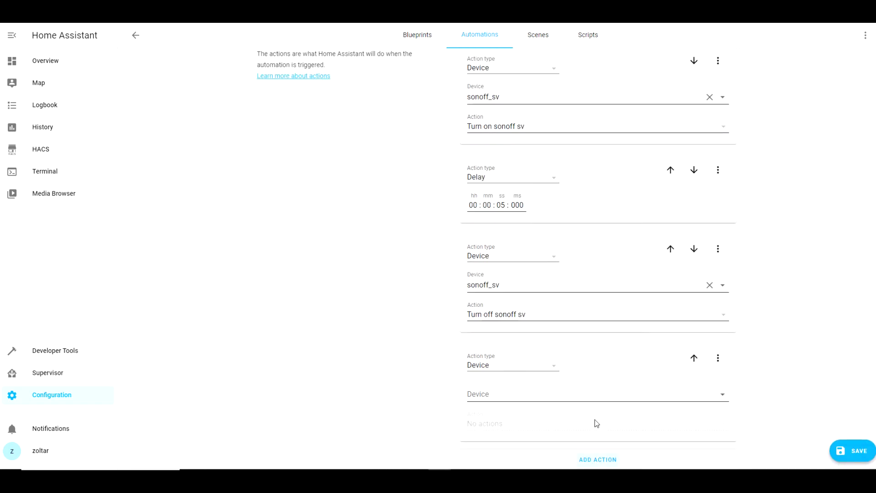
{"action": "left_click", "coordinate": [535, 354]}
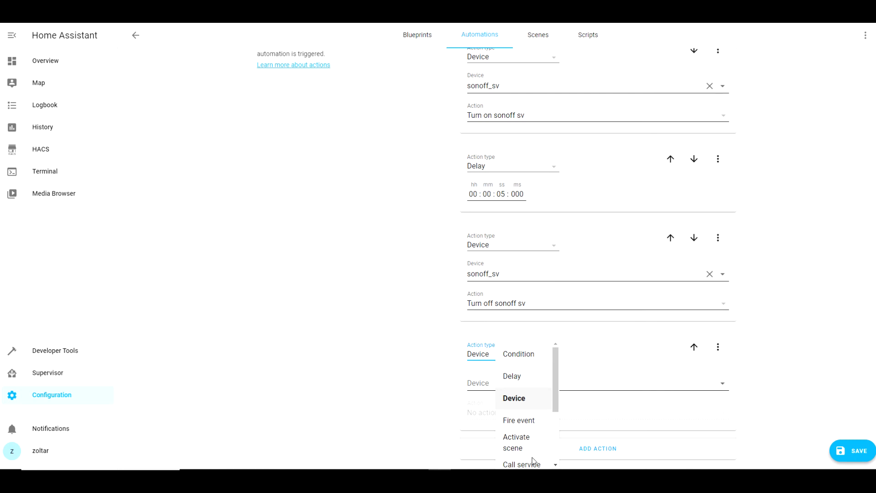
{"action": "left_click", "coordinate": [534, 464]}
{"action": "left_click", "coordinate": [545, 385]}
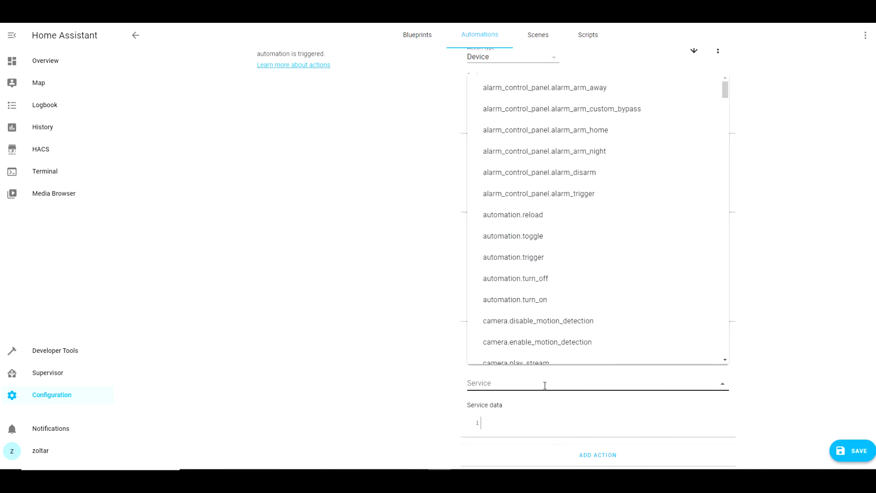
{"action": "type", "text": "noti"}
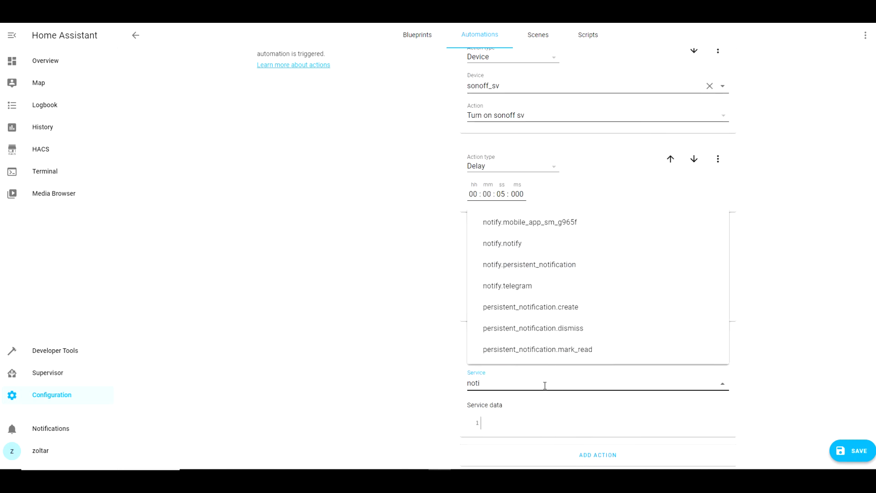
{"action": "left_click", "coordinate": [503, 293]}
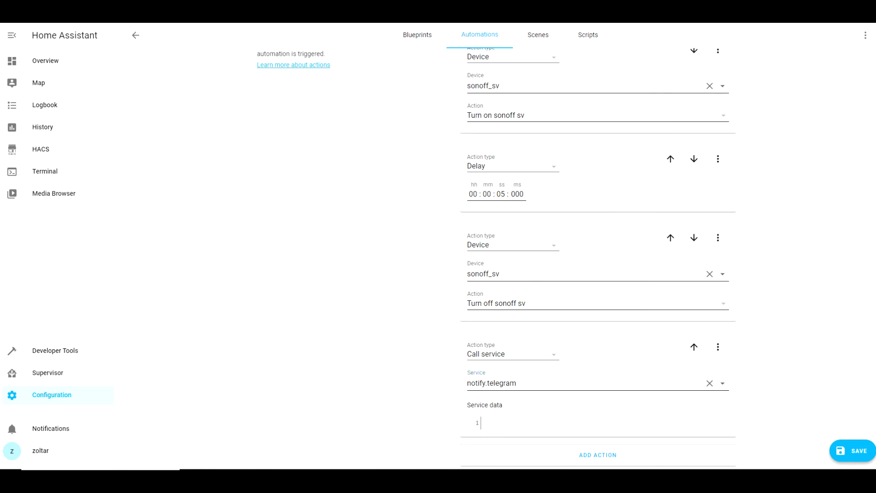
Step: Enter the service data message 'Someone opened the front door!'
{"action": "type", "text": "message: Front door was was op"}
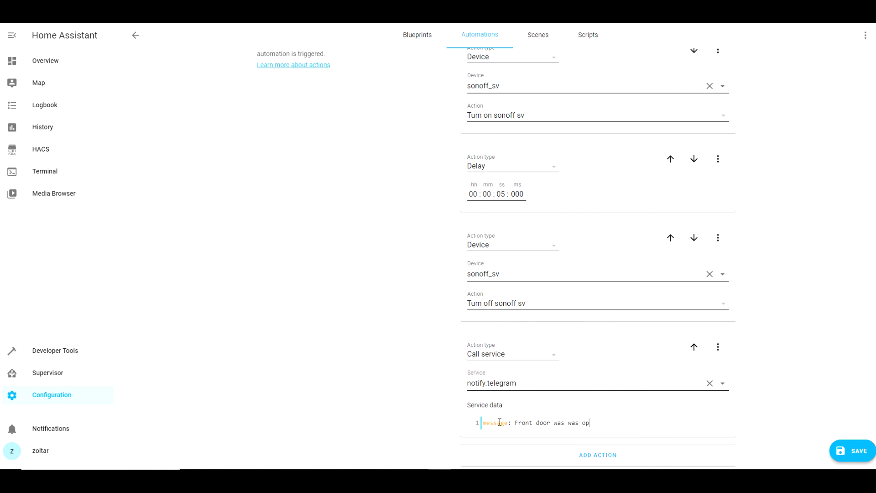
{"action": "key", "text": "BackSpace"}
{"action": "key", "text": "BackSpace"}
{"action": "key", "text": "BackSpace"}
{"action": "key", "text": "BackSpace"}
{"action": "key", "text": "BackSpace"}
{"action": "key", "text": "BackSpace"}
{"action": "key", "text": "BackSpace"}
{"action": "key", "text": "BackSpace"}
{"action": "key", "text": "BackSpace"}
{"action": "key", "text": "BackSpace"}
{"action": "key", "text": "BackSpace"}
{"action": "key", "text": "BackSpace"}
{"action": "key", "text": "BackSpace"}
{"action": "key", "text": "BackSpace"}
{"action": "key", "text": "BackSpace"}
{"action": "key", "text": "BackSpace"}
{"action": "key", "text": "BackSpace"}
{"action": "key", "text": "BackSpace"}
{"action": "key", "text": "BackSpace"}
{"action": "key", "text": "BackSpace"}
{"action": "type", "text": "Someone opened the front door!"}
Step: Insert 'Alarm!' before 'Someone' in the Telegram message
{"action": "left_click", "coordinate": [515, 423]}
{"action": "type", "text": "Alarm!"}
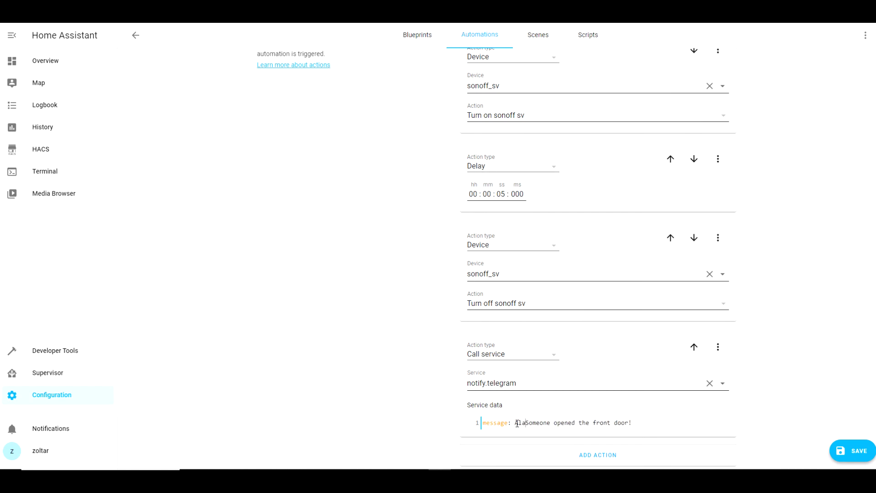